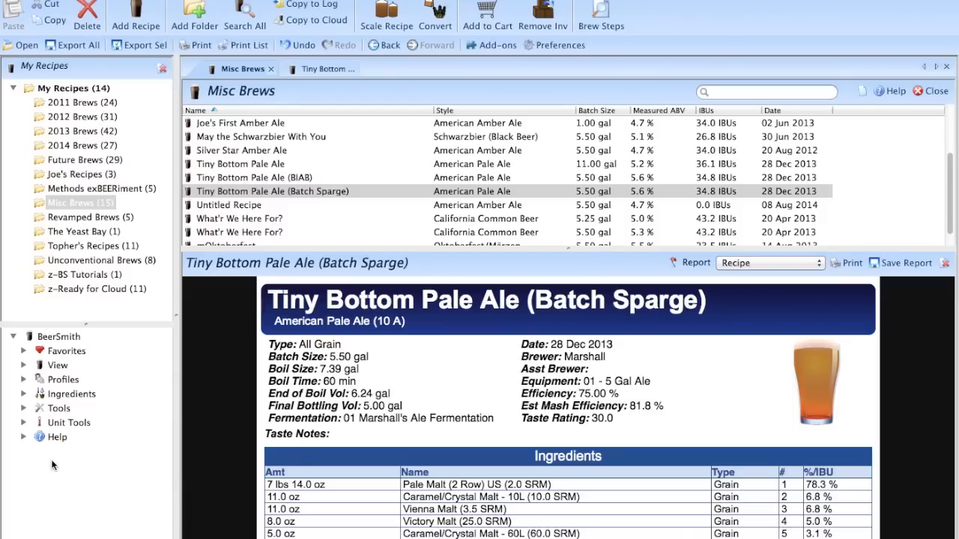
- Open the mash profiles list and browse it down to the single infusion profiles
left_click(88, 378)
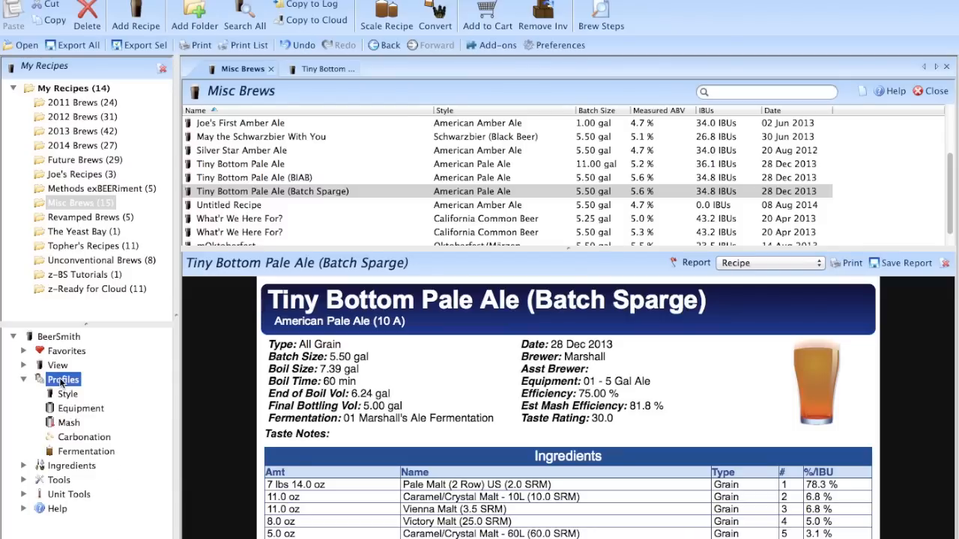
left_click(68, 423)
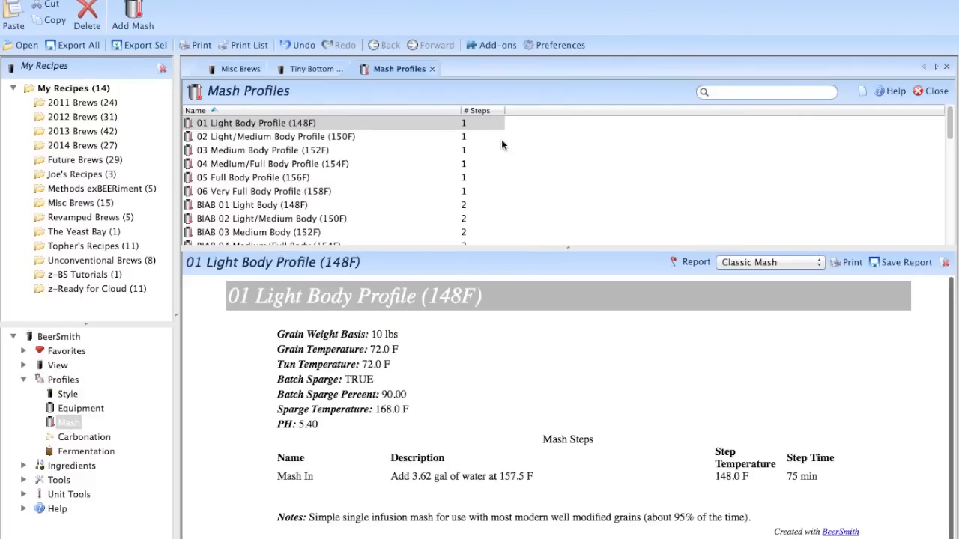
scroll(501, 140, "down", 5)
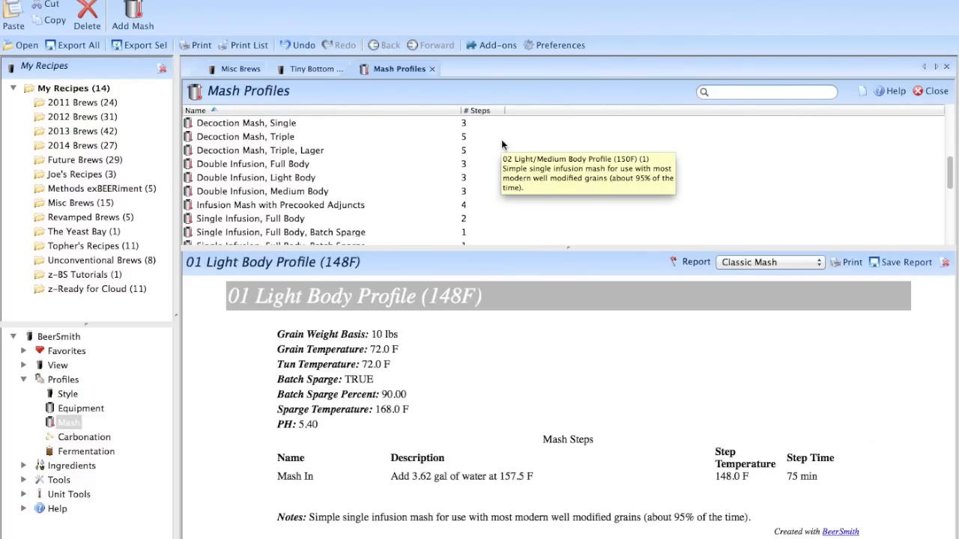
scroll(673, 146, "down", 3)
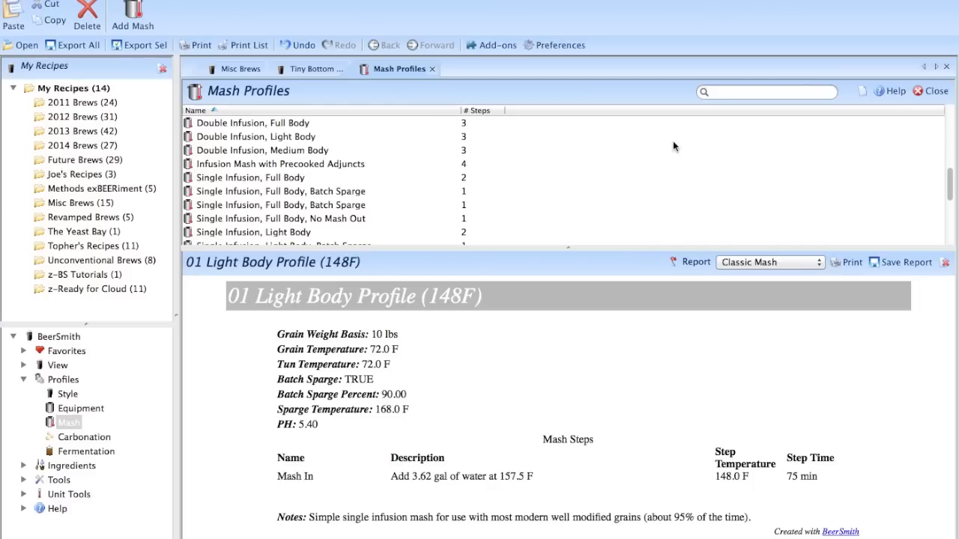
scroll(672, 146, "down", 2)
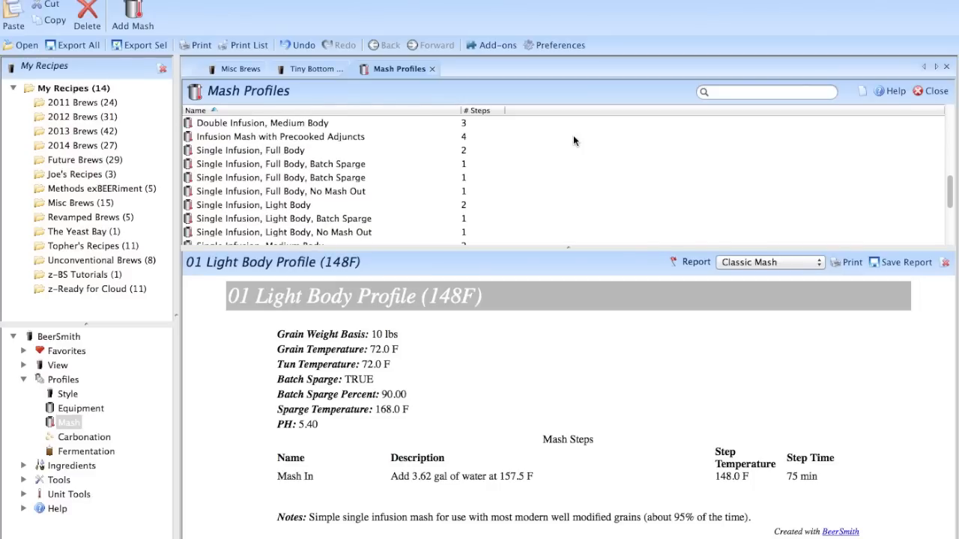
- Examine the Full Body and Light Body single infusion batch sparge profiles and the rest of the list
left_click(342, 166)
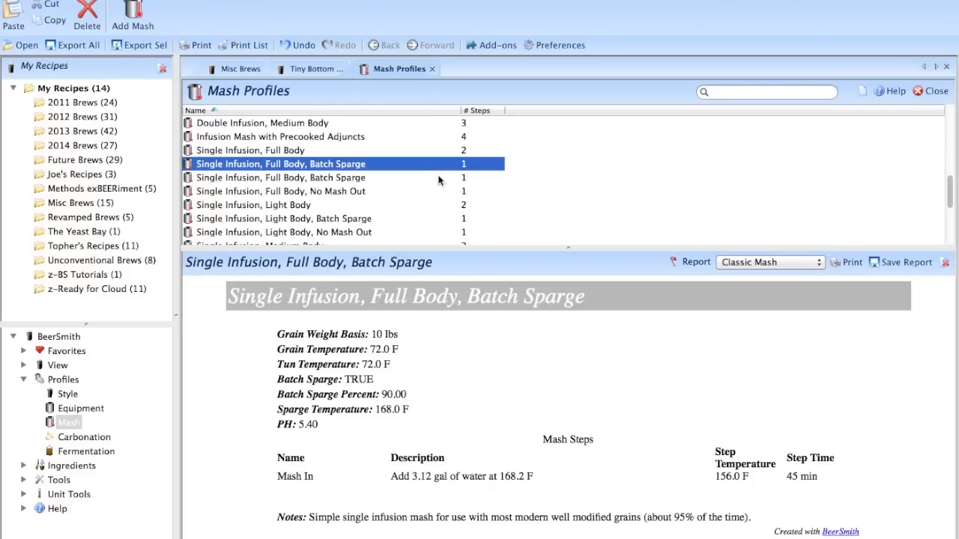
scroll(439, 180, "down", 1)
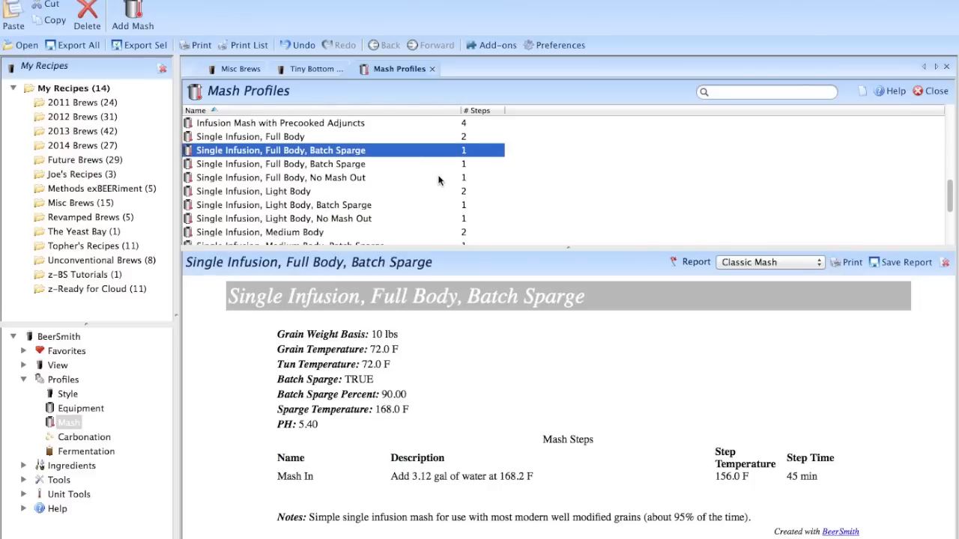
left_click(356, 205)
scroll(356, 206, "down", 4)
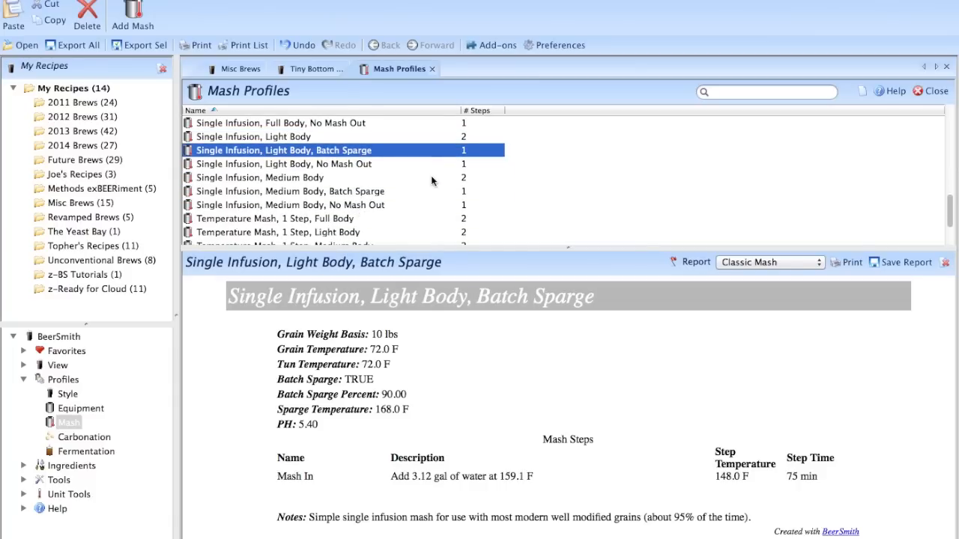
scroll(430, 180, "down", 4)
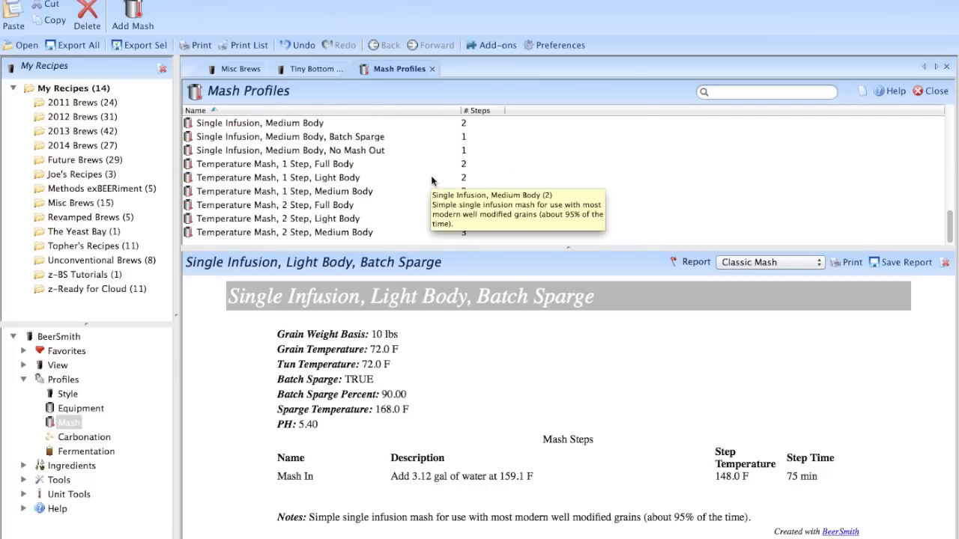
scroll(430, 177, "up", 6)
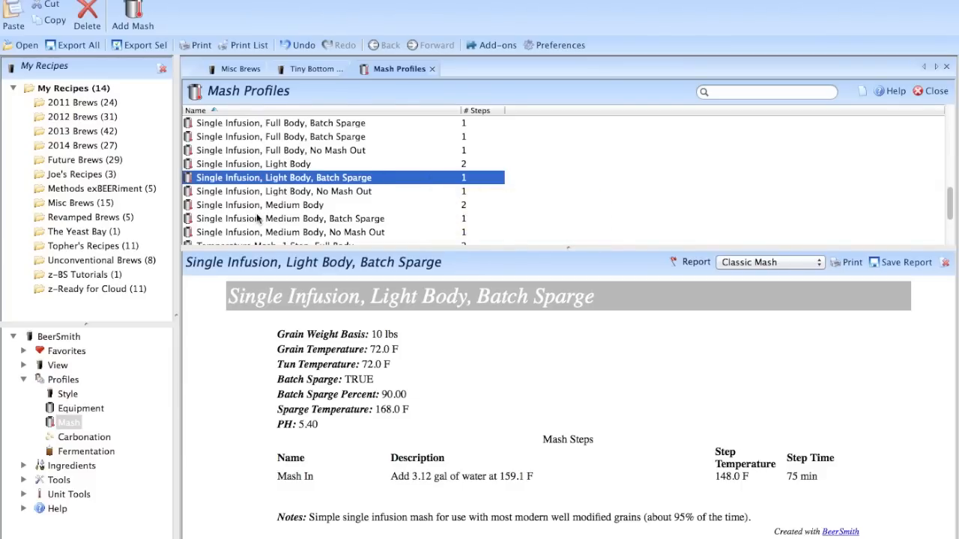
scroll(430, 188, "up", 1)
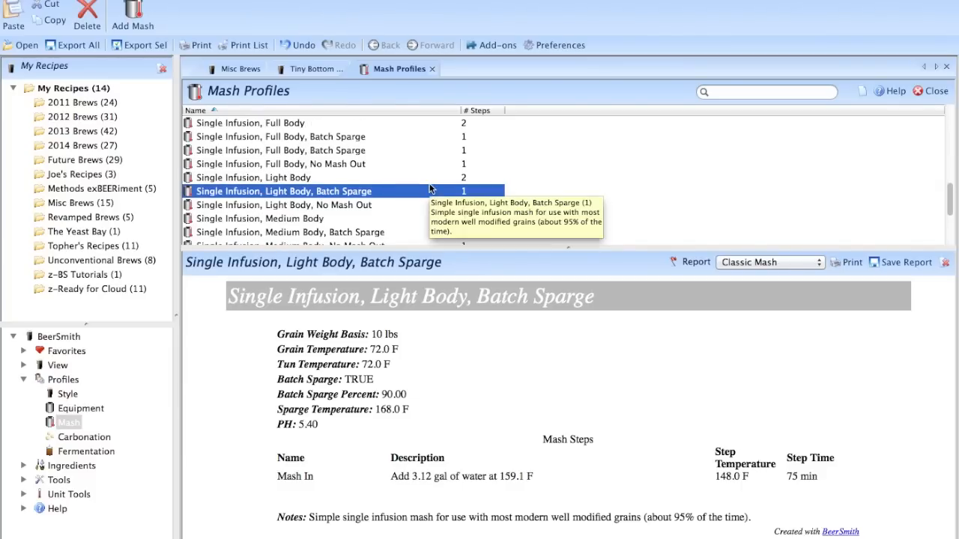
- Duplicate the "Single Infusion, Full Body, Batch Sparge" mash profile three times
left_click(362, 152)
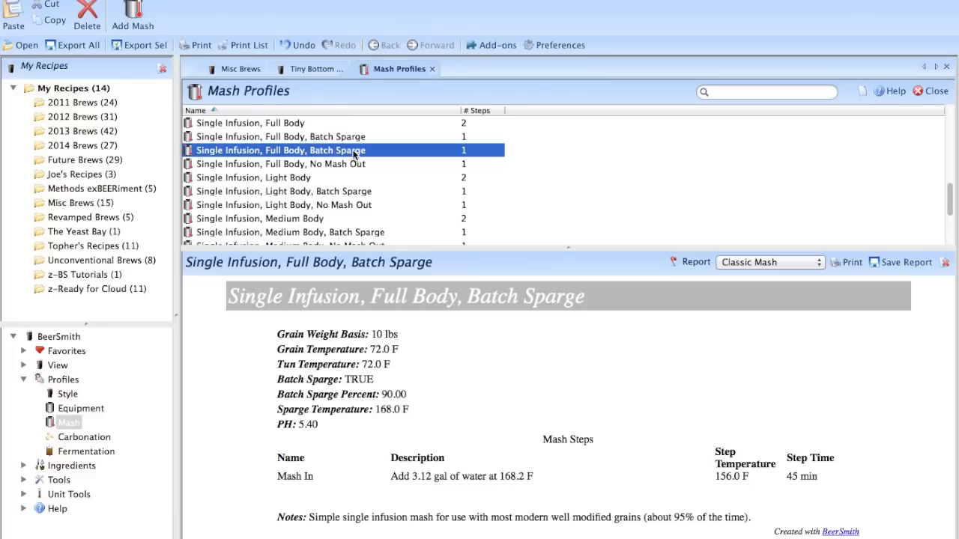
key("super+v")
key("super+v")
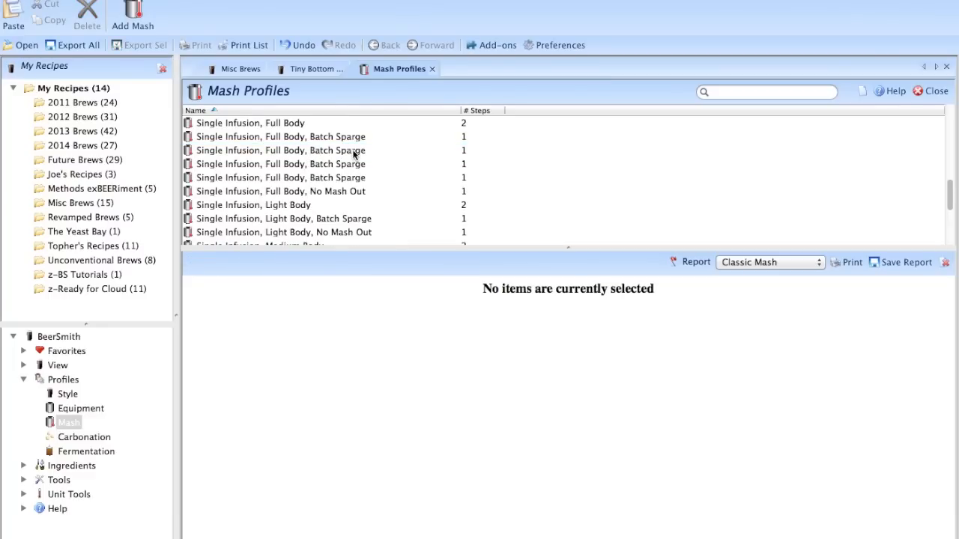
key("super+v")
- Go through the identical "Single Infusion, Full Body, Batch Sparge" entries one by one to compare their reports
left_click(360, 138)
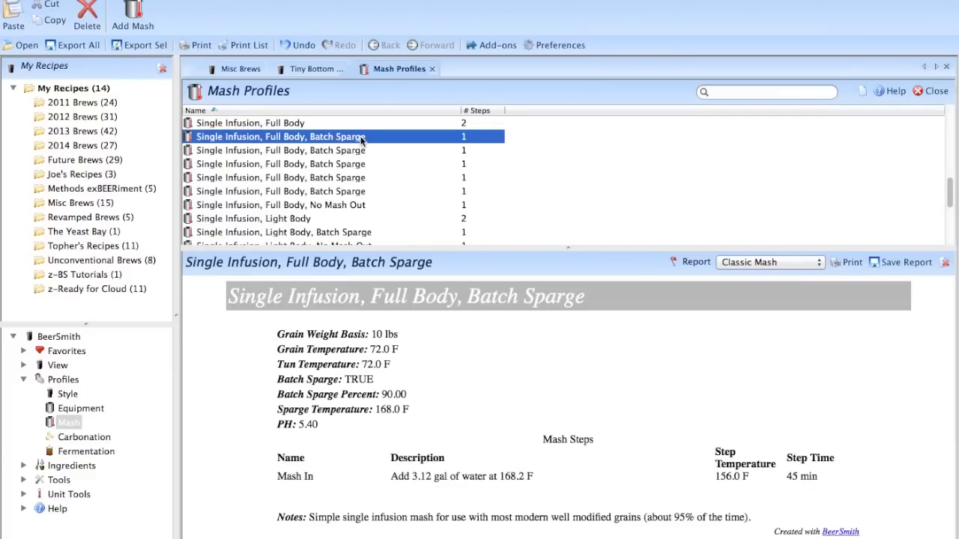
key("Down")
key("Down")
key("Down")
key("Down")
key("Up")
key("Up")
key("Up")
key("Up")
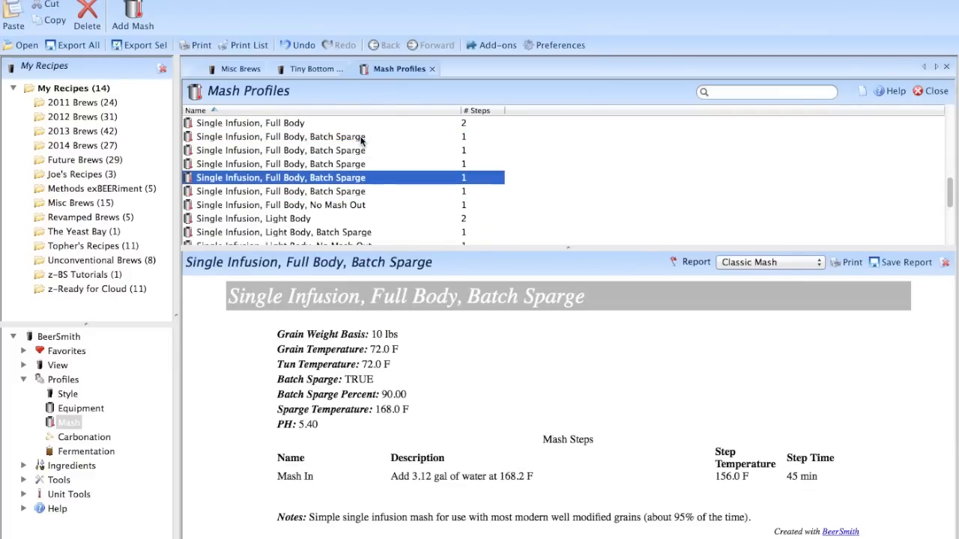
key("Down")
key("Down")
key("Down")
key("Down")
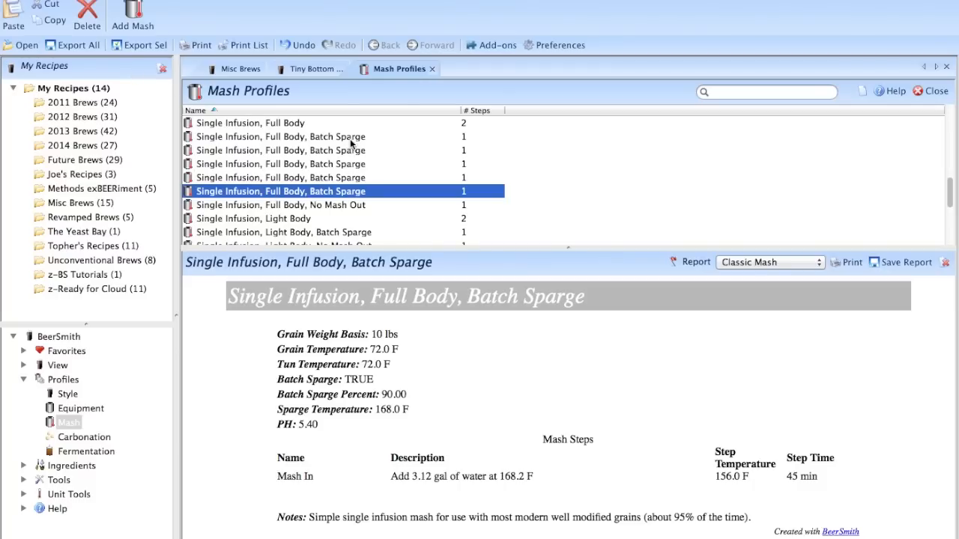
- View the settings of the first "Single Infusion, Full Body, Batch Sparge" profile and close it without saving
mouse_move(350, 138)
double_click(348, 137)
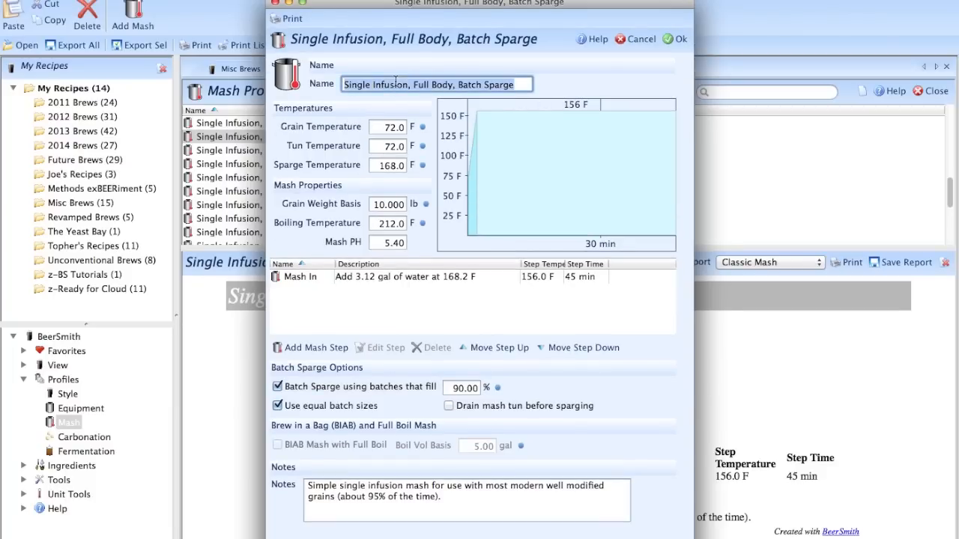
left_click(634, 41)
- Open the "01 Light Body Profile (148F)" mash profile, check its name, and close it without saving
scroll(504, 164, "up", 5)
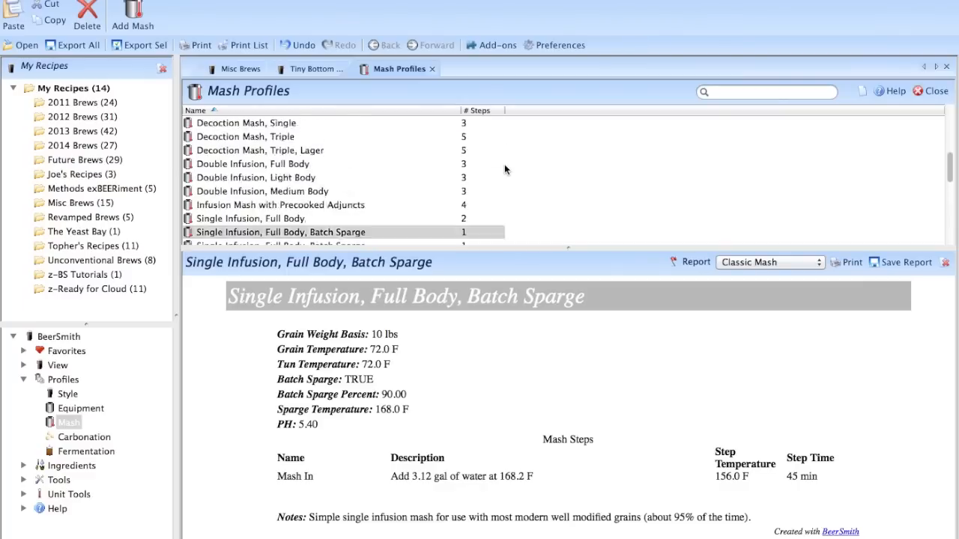
scroll(504, 165, "up", 2)
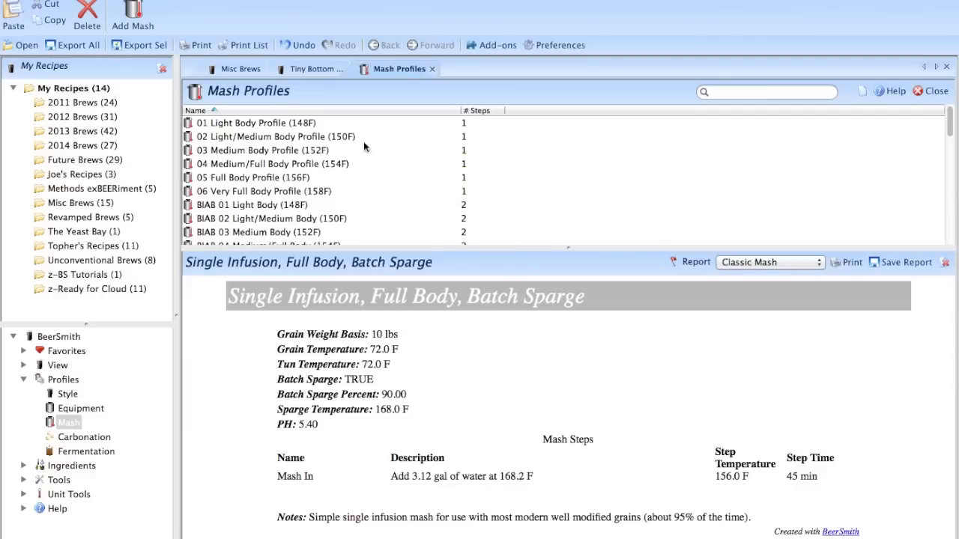
double_click(301, 124)
double_click(425, 84)
triple_click(427, 84)
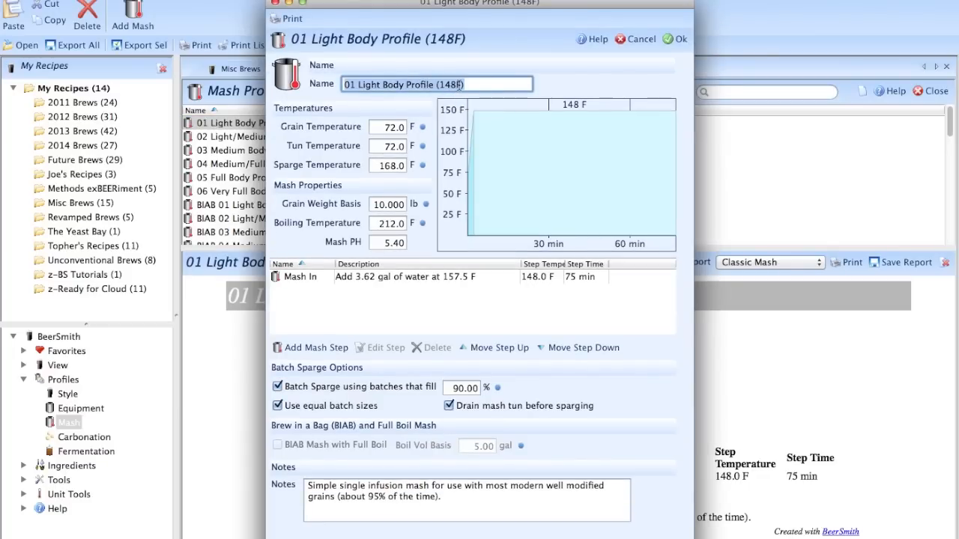
left_click(459, 84)
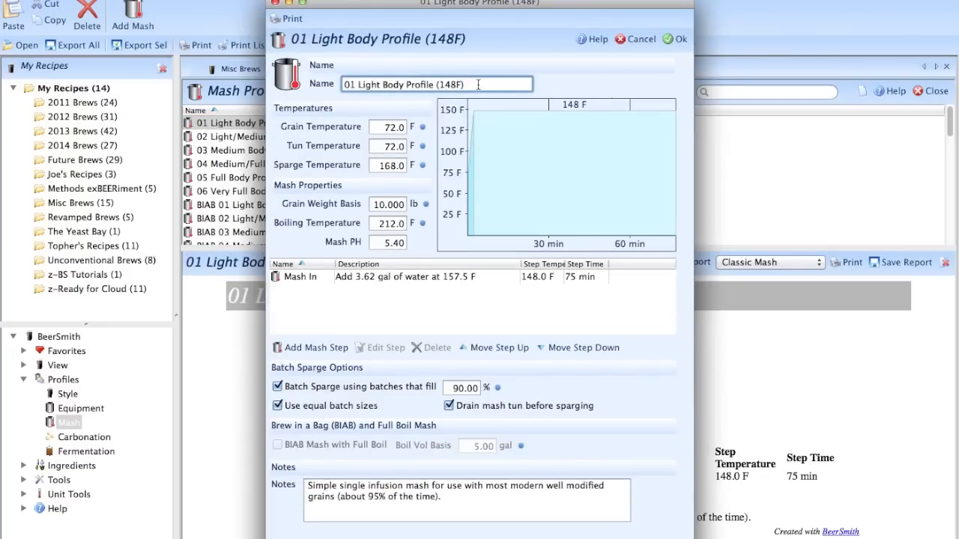
left_click(641, 40)
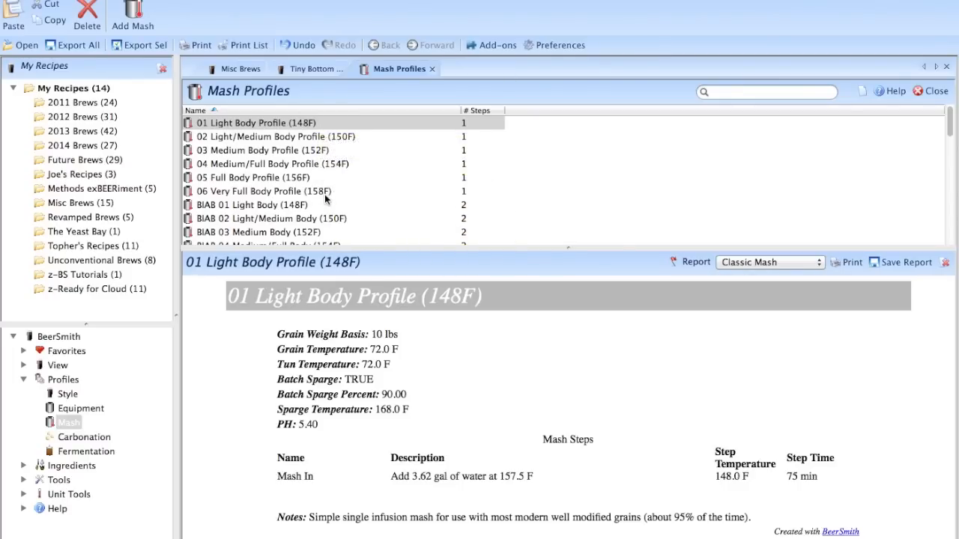
- Reopen the "01 Light Body Profile (148F)" mash profile and examine its batch sparge options and fill percentage
mouse_move(325, 198)
double_click(268, 126)
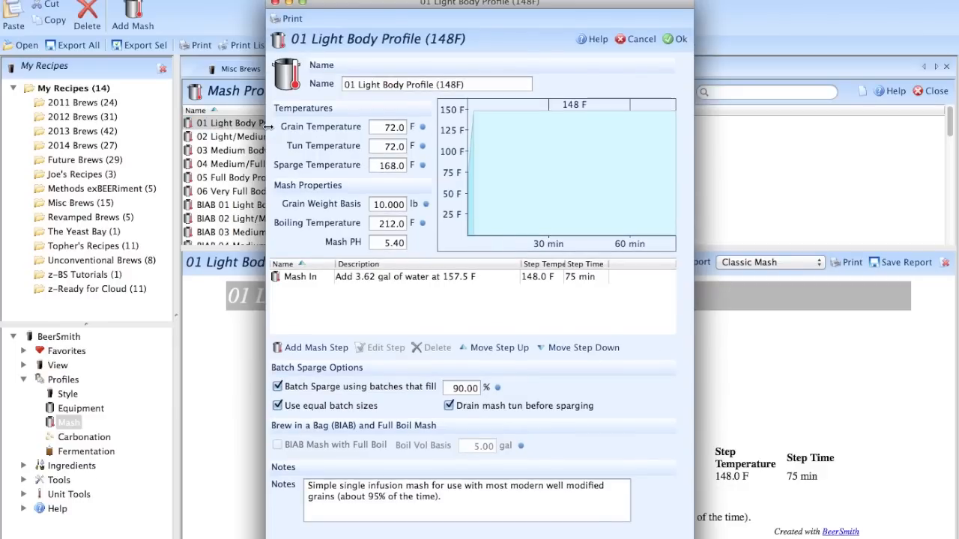
left_click_drag(440, 8, 454, 1)
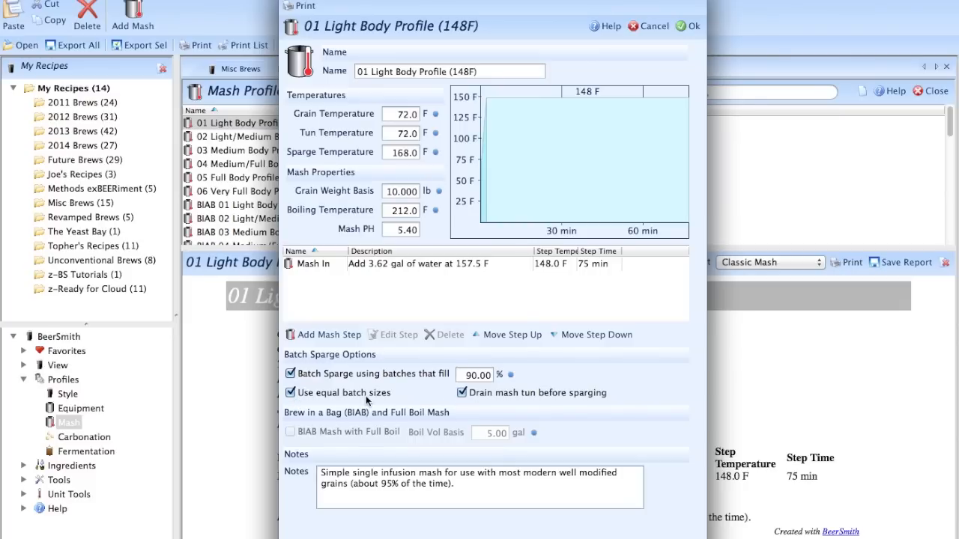
double_click(476, 373)
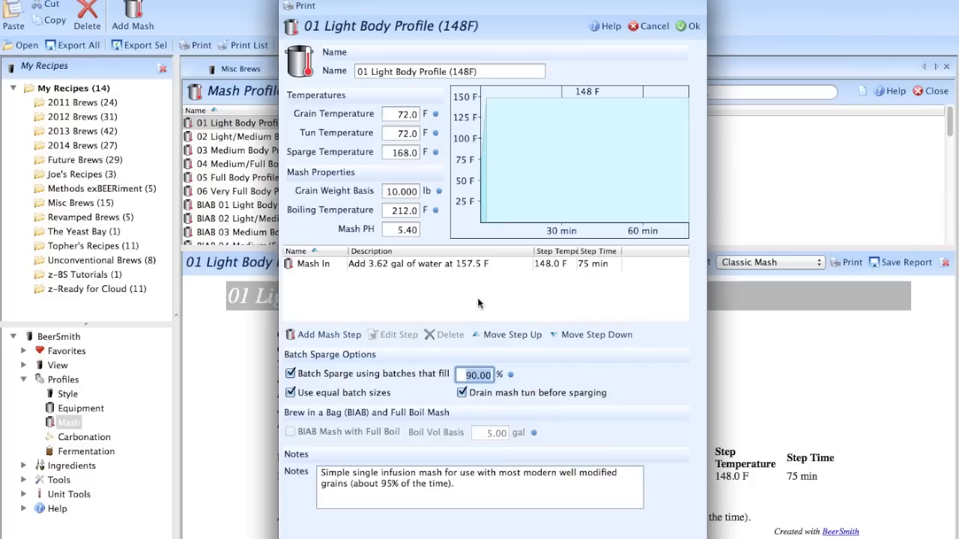
left_click_drag(478, 4, 560, 1)
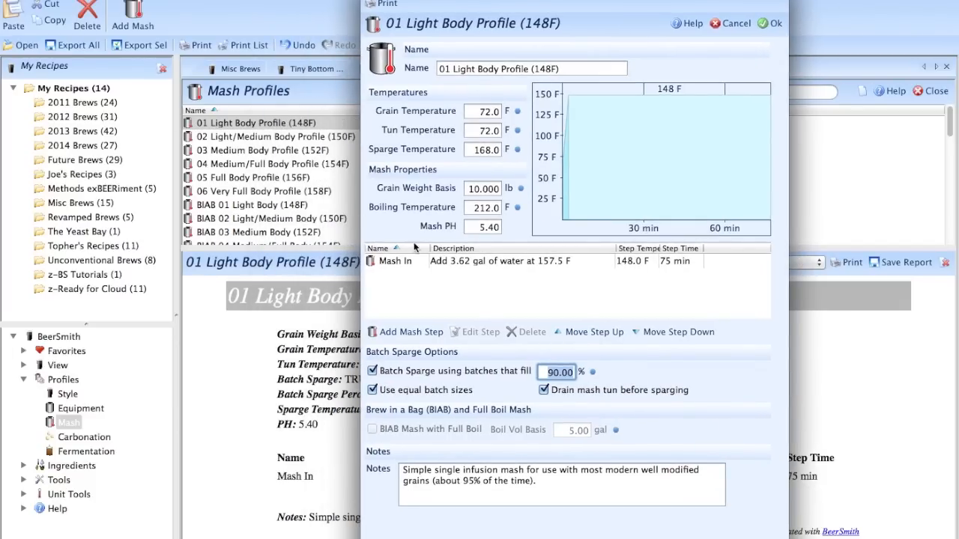
- Examine the Mash In step's temperature and time in the 01 Light Body Profile, and accept the step and profile
double_click(494, 263)
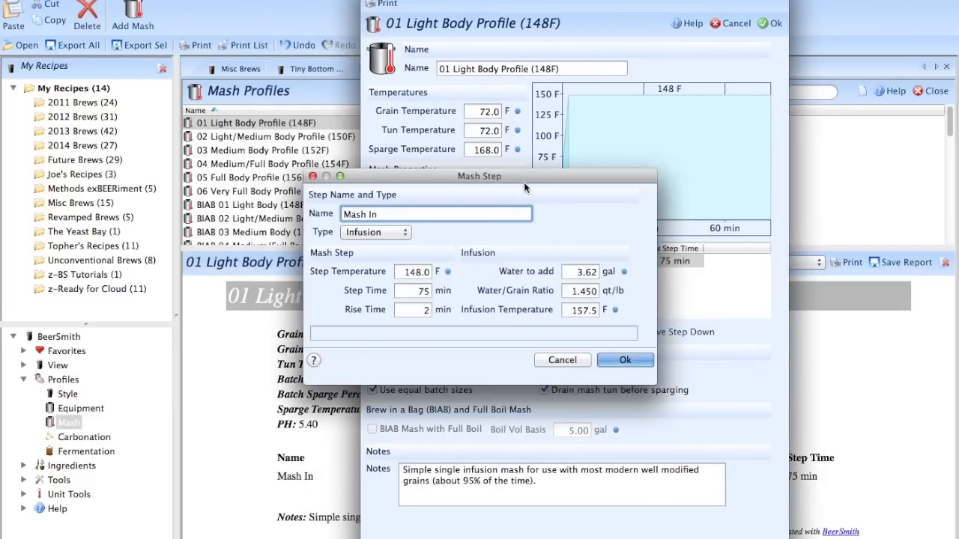
left_click_drag(504, 176, 504, 152)
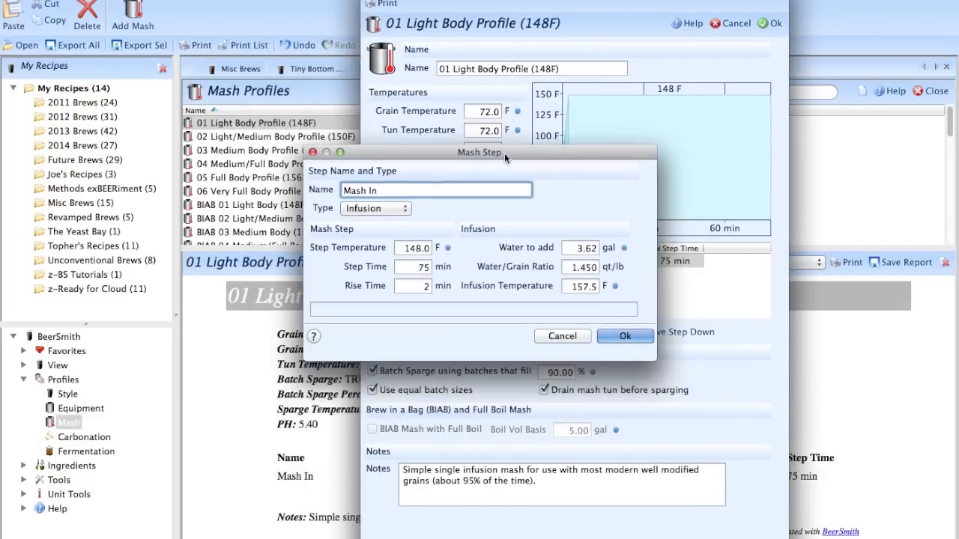
left_click(422, 247)
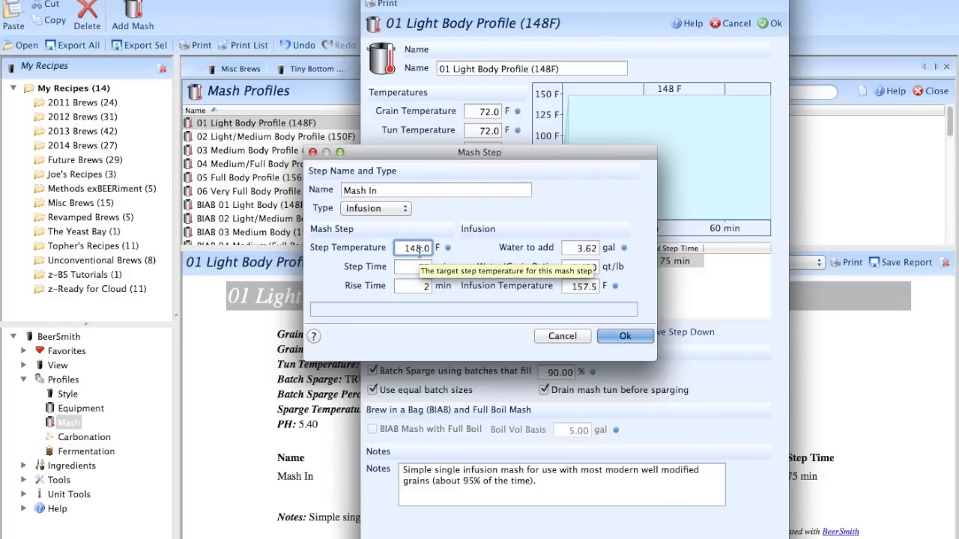
left_click_drag(460, 154, 519, 155)
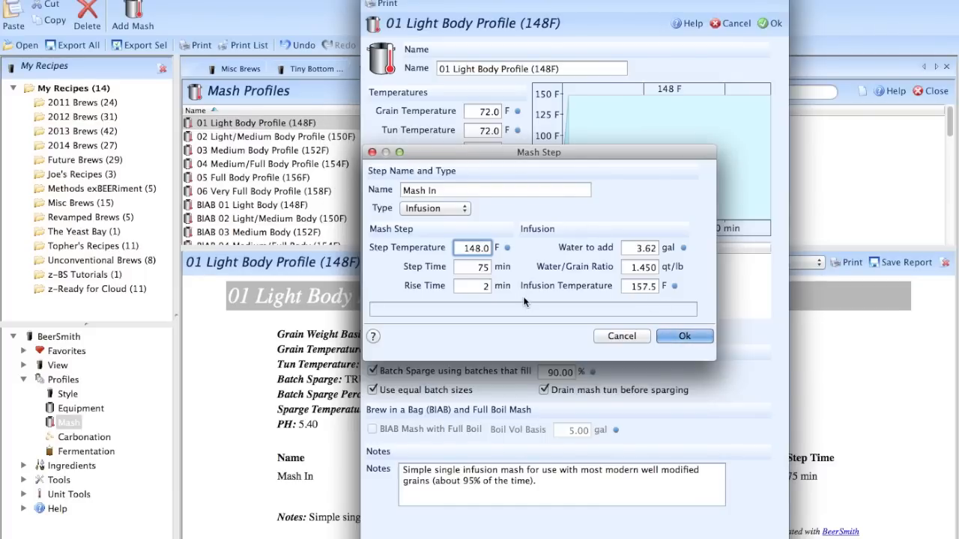
left_click(481, 267)
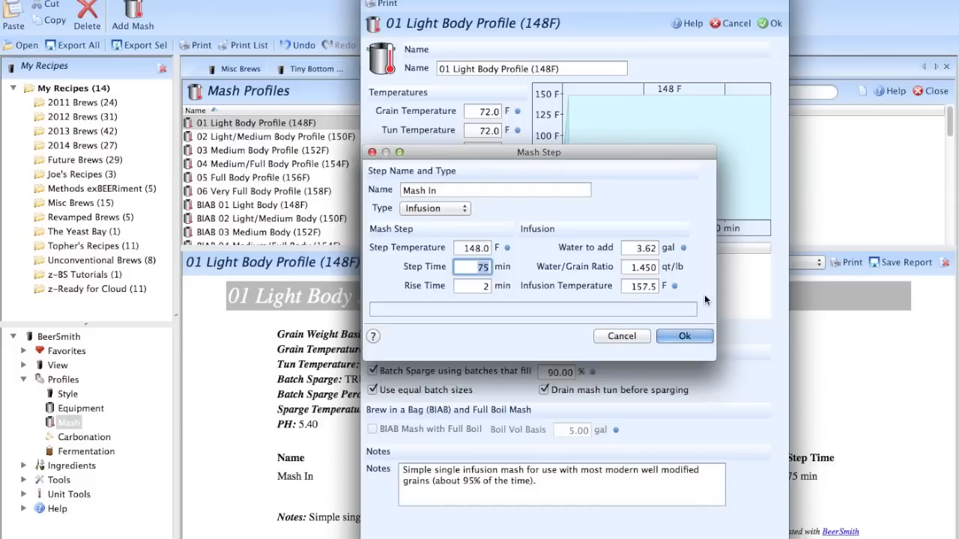
left_click(663, 336)
left_click(772, 25)
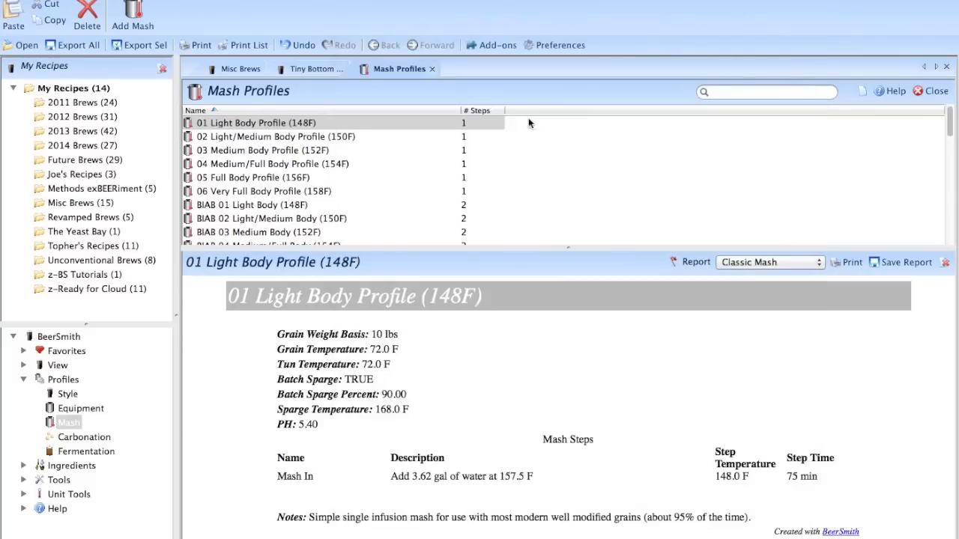
- Open the "02 Light/Medium Body Profile (150F)" mash profile, review its Mash In step, and accept the step
left_click(295, 137)
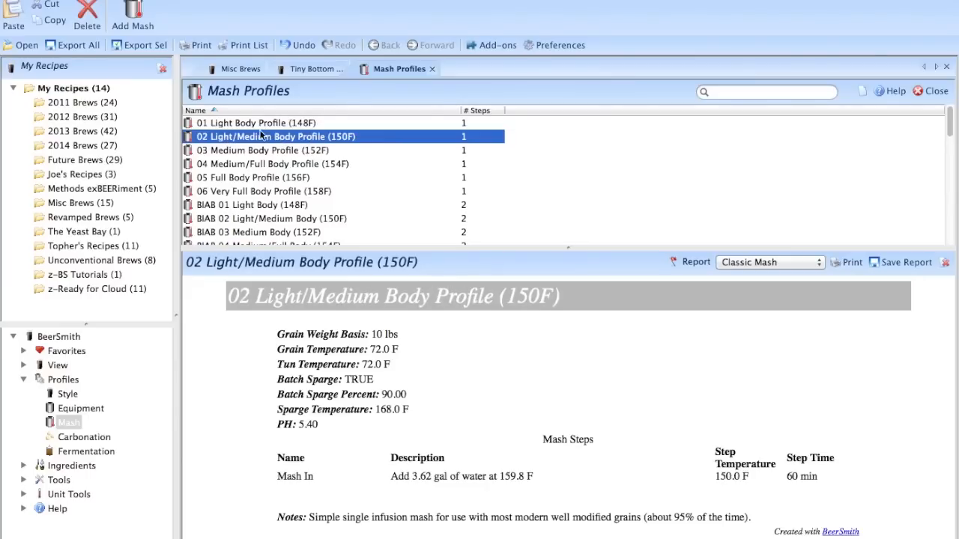
double_click(299, 137)
double_click(419, 276)
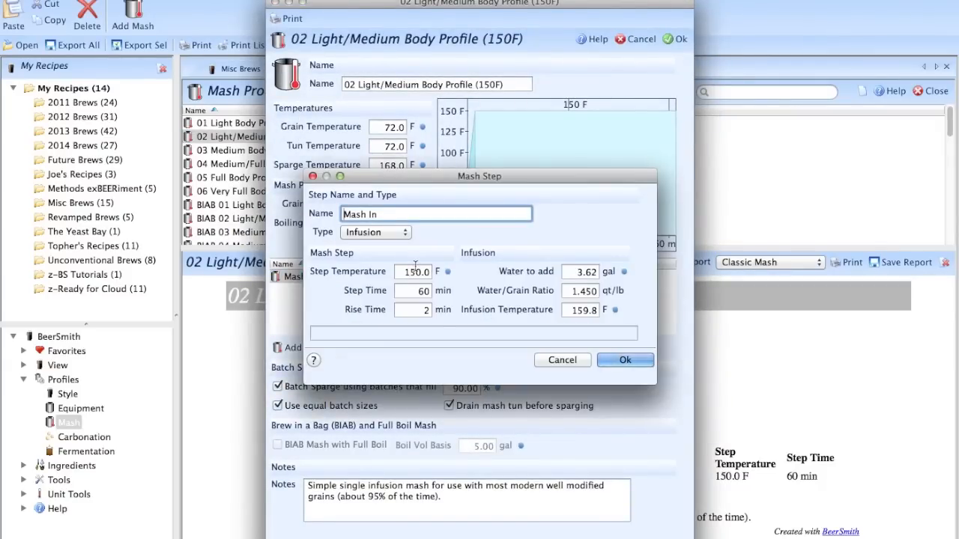
left_click(625, 360)
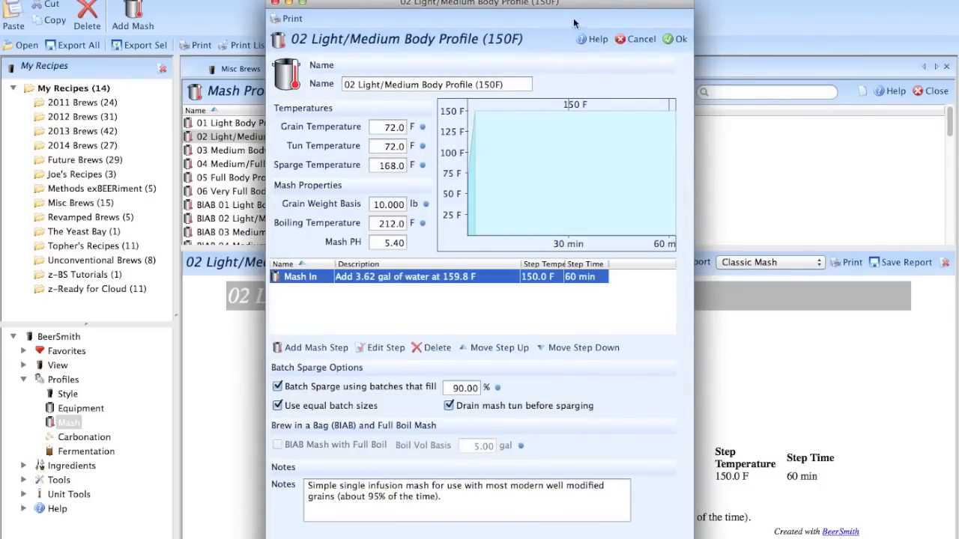
- Accept the 02 Light/Medium Body Profile (150F) and display the mash settings of the Tiny Bottom Pale Ale recipe
left_click_drag(572, 4, 682, 0)
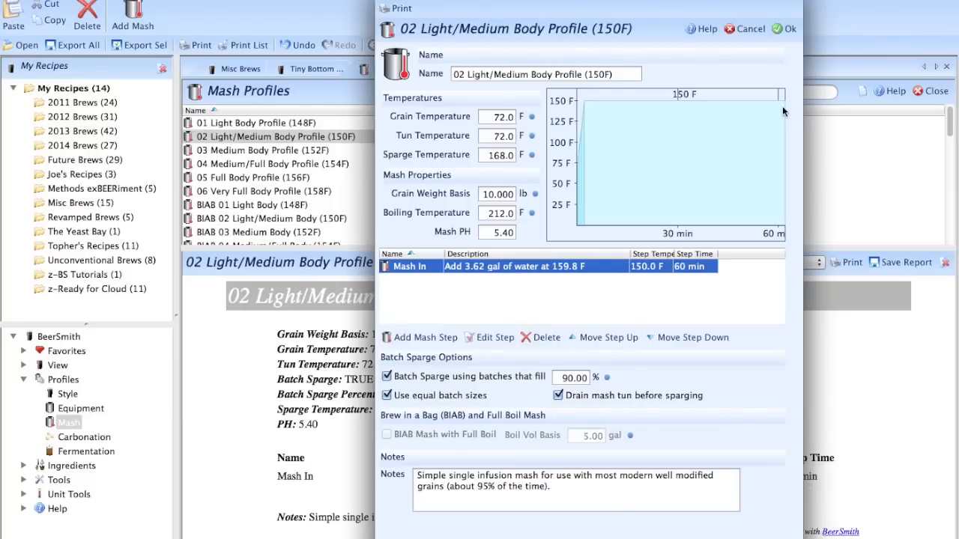
left_click(785, 32)
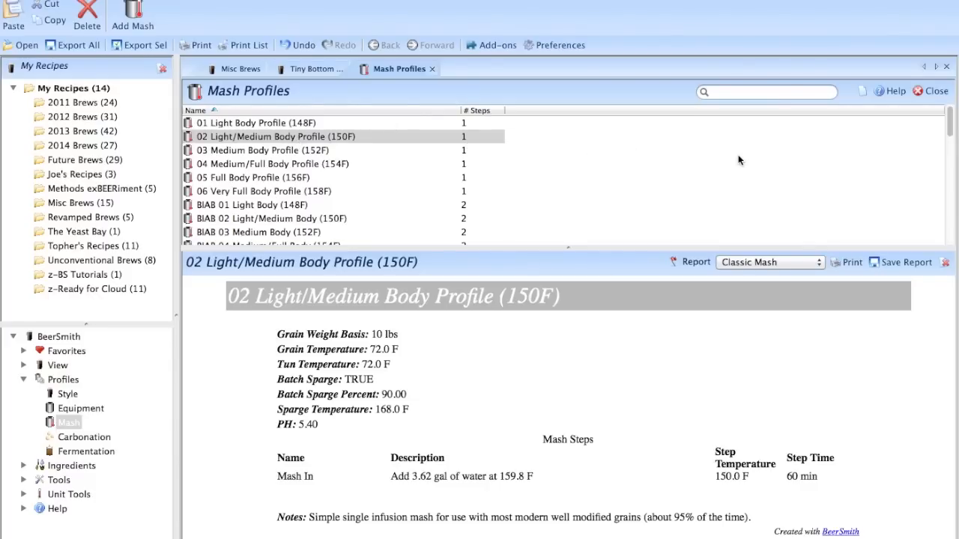
left_click(305, 70)
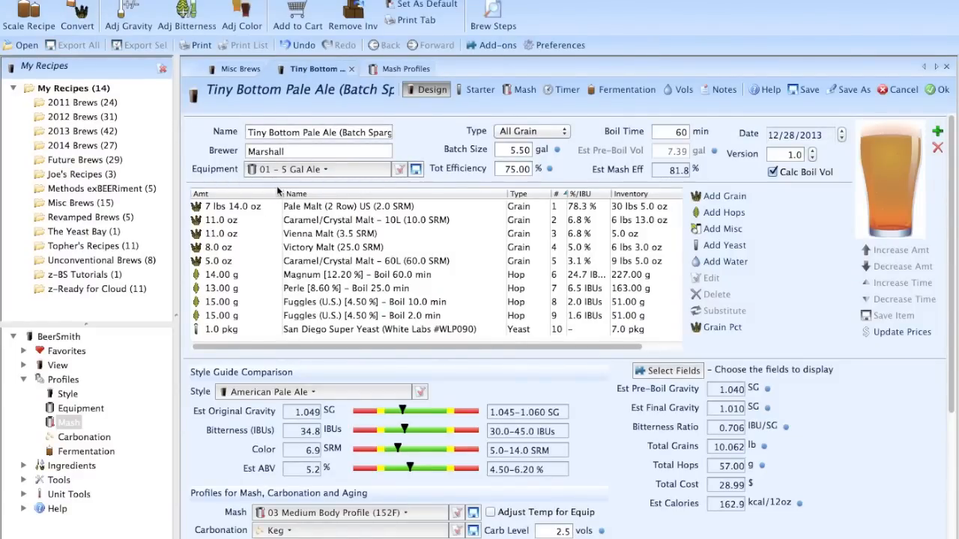
left_click(524, 91)
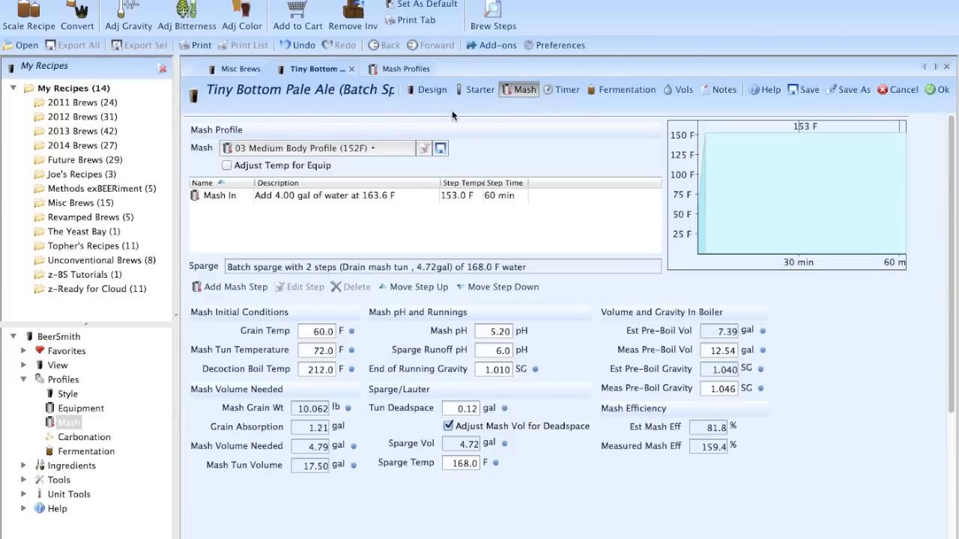
left_click(373, 148)
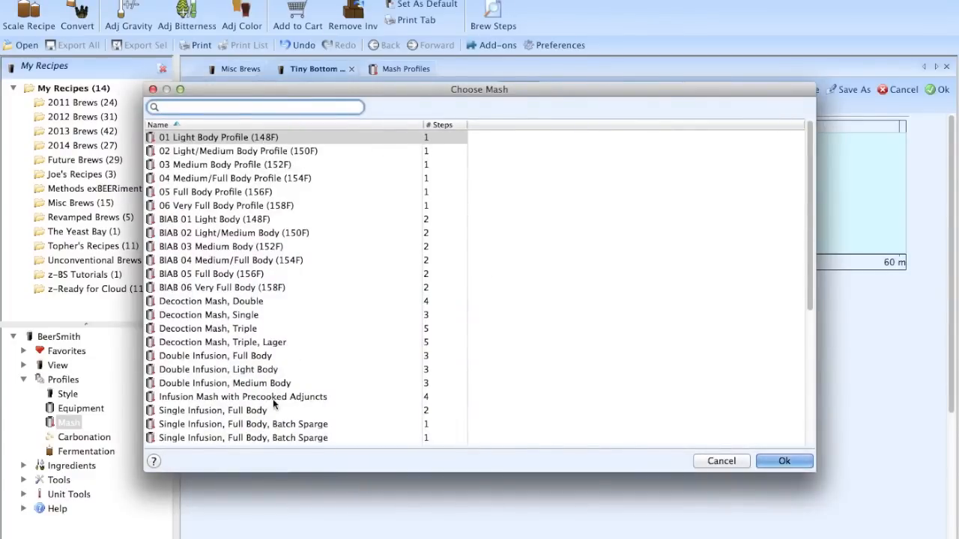
scroll(285, 415, "down", 3)
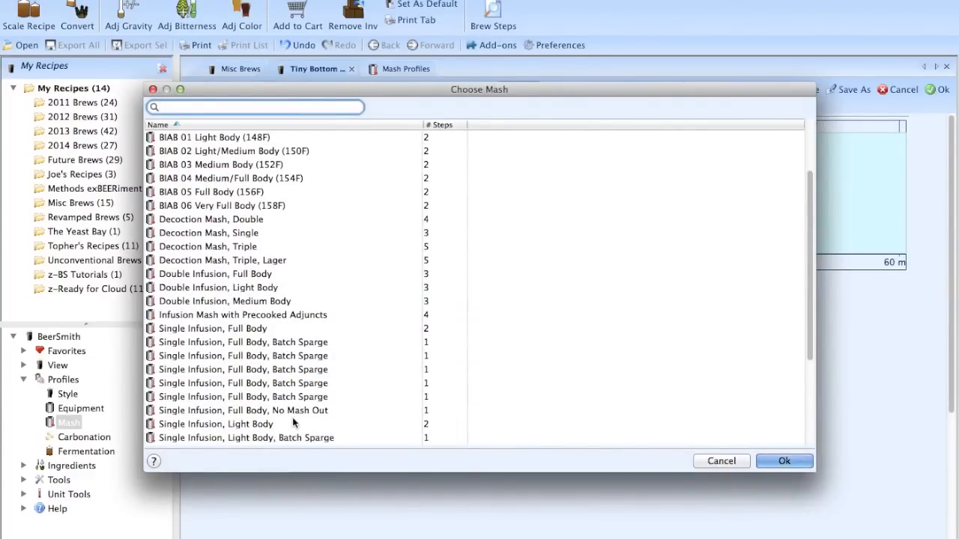
left_click(297, 436)
left_click(769, 458)
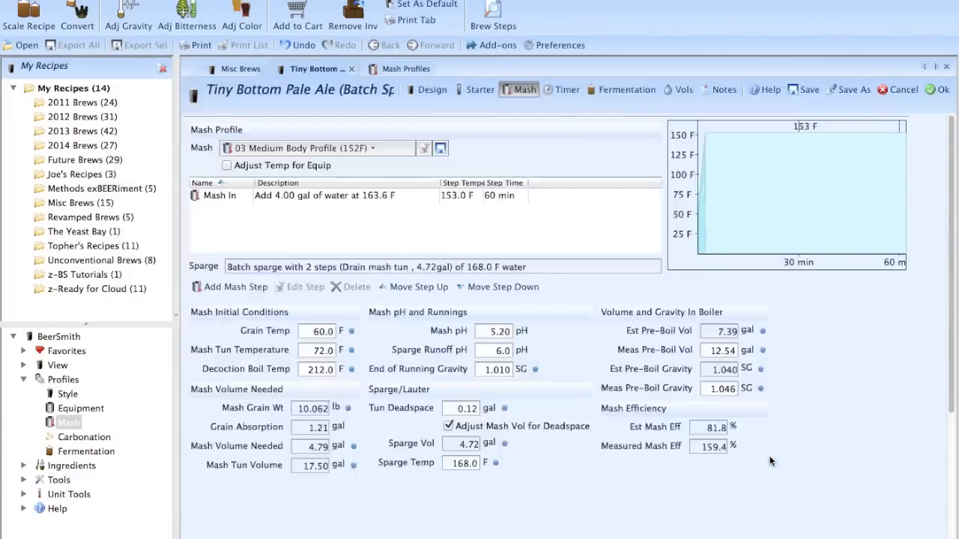
- Apply the 03 Medium Body Profile (152F) as the mash profile of the Tiny Bottom Pale Ale recipe
left_click(347, 150)
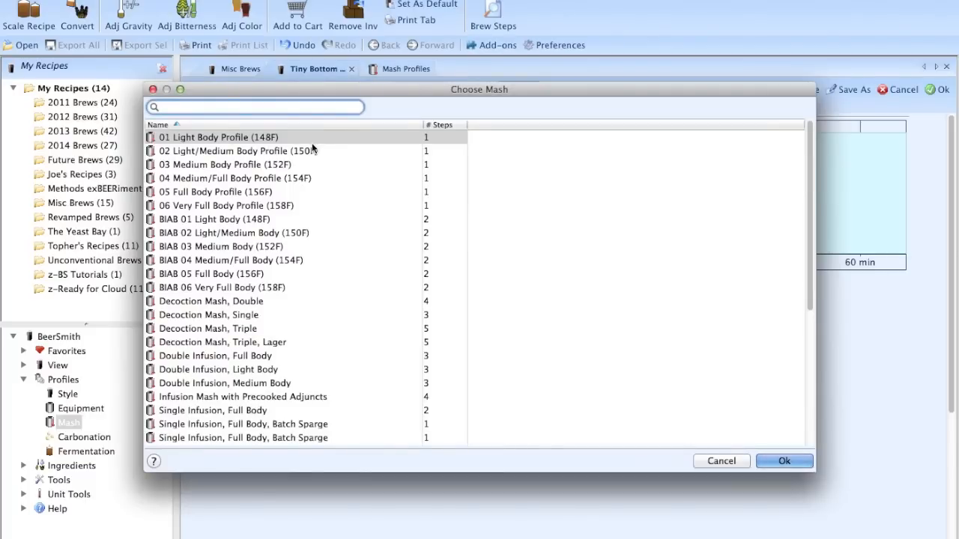
double_click(277, 164)
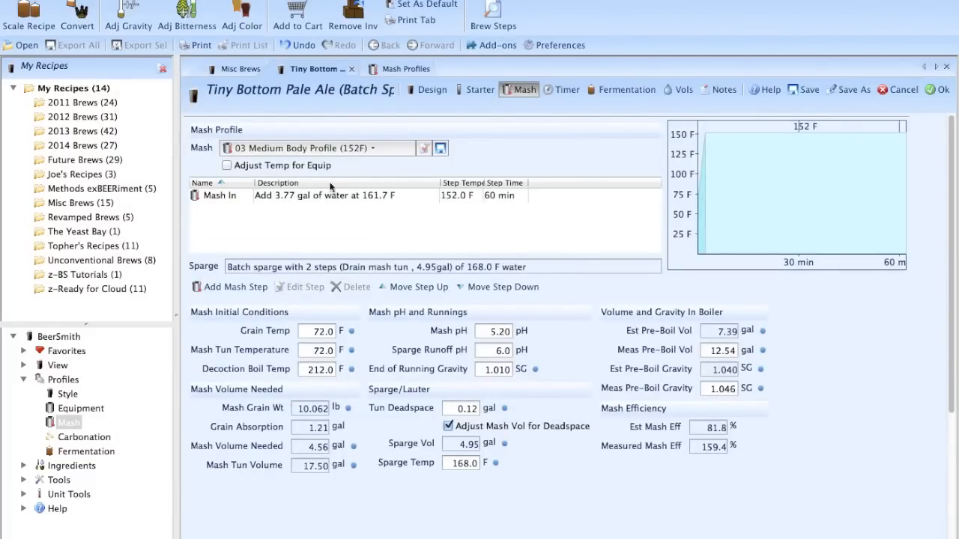
left_click(246, 166)
left_click(252, 170)
- Set the grain temperature in the recipe's mash initial conditions to 60 F
left_click(315, 331)
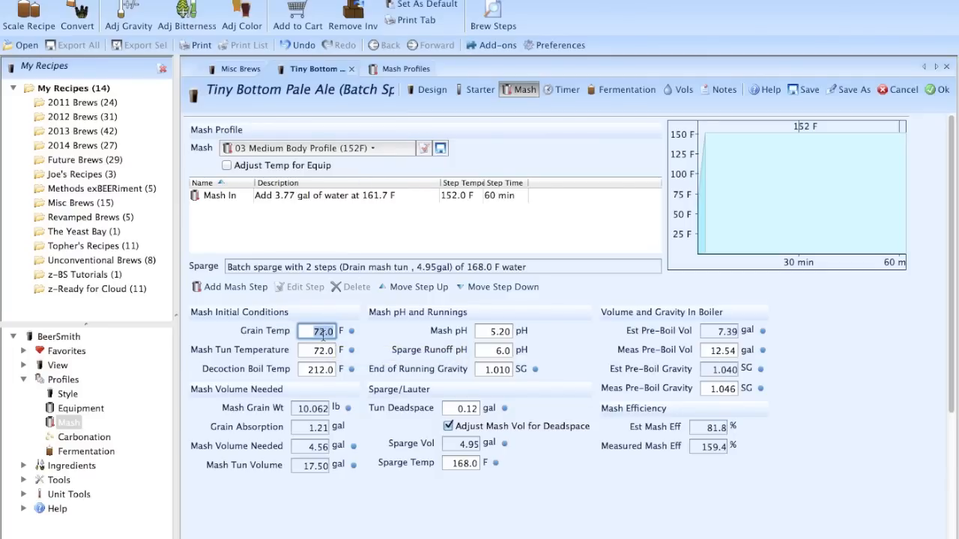
type("60")
left_click(363, 229)
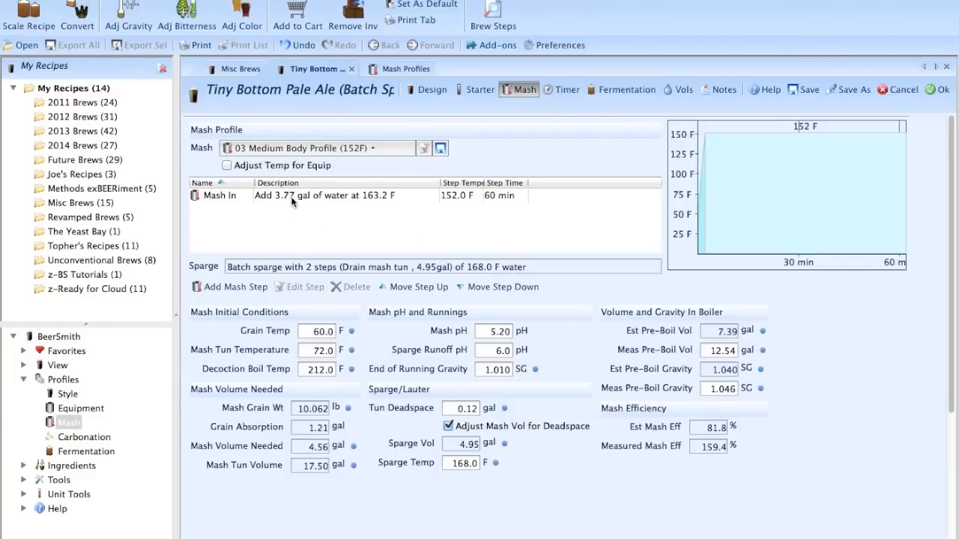
- Set the water to add in the recipe's Mash In step to 3.88 gal and accept the step
double_click(331, 200)
left_click_drag(434, 167, 615, 149)
left_click(793, 239)
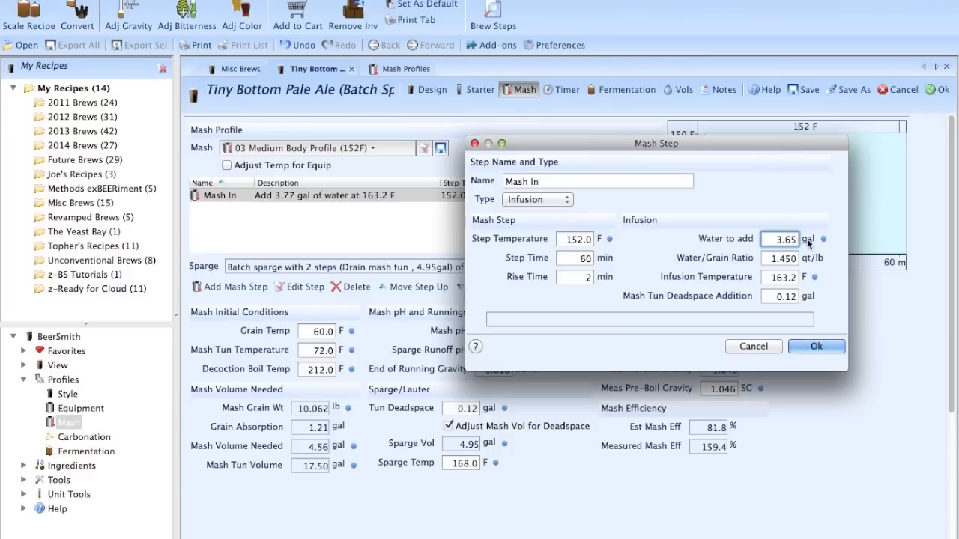
key("BackSpace")
key("BackSpace")
type("88")
key("Return")
left_click(812, 347)
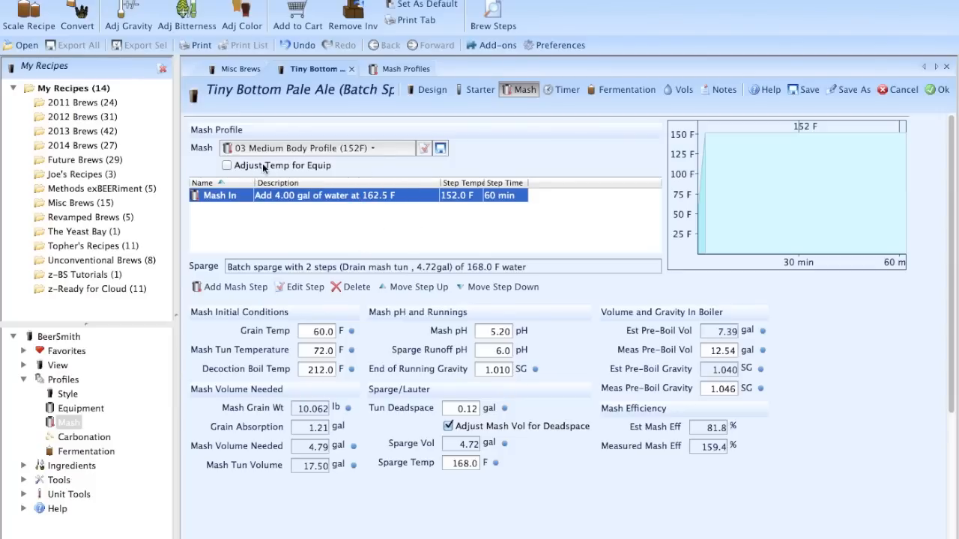
left_click(376, 209)
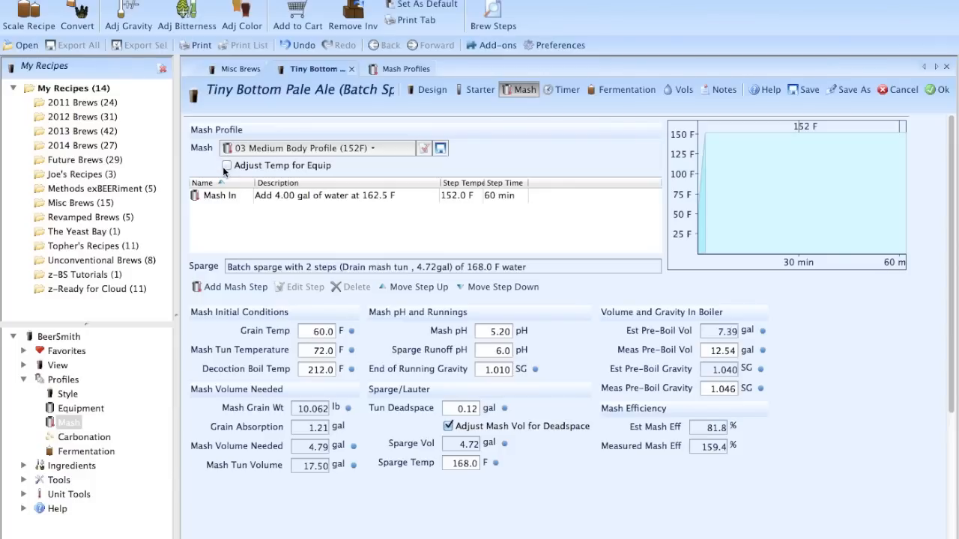
- Open the recipe's grain temperature value for editing
left_click(327, 332)
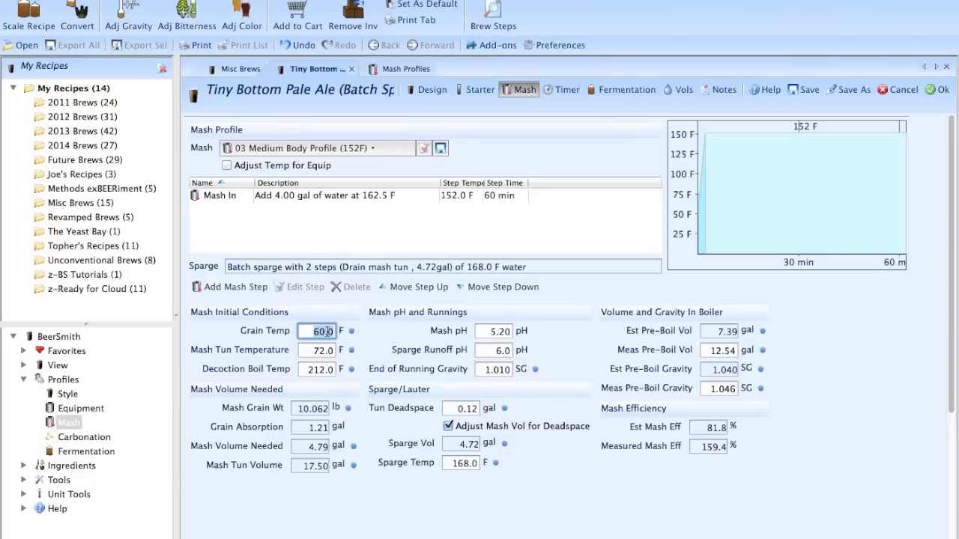